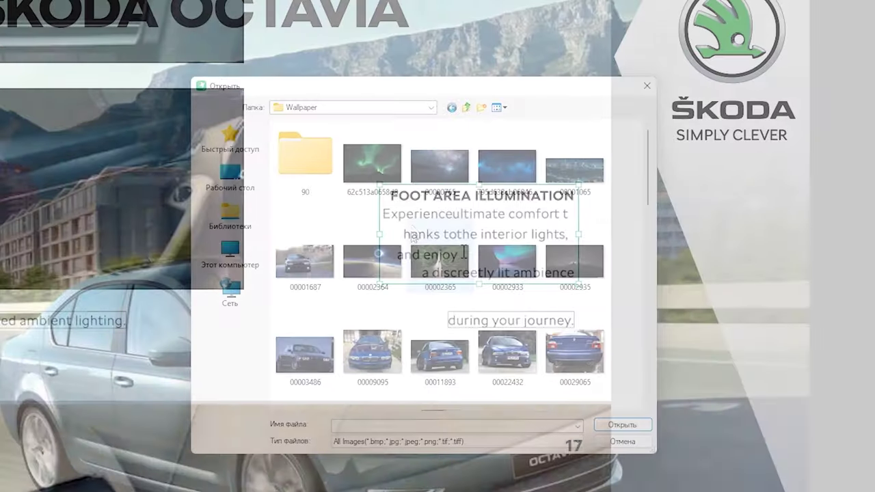
# Step: Choose the aurora wallpaper image and start a PDF to Word conversion of the brochure
pyautogui.doubleClick(372, 164)
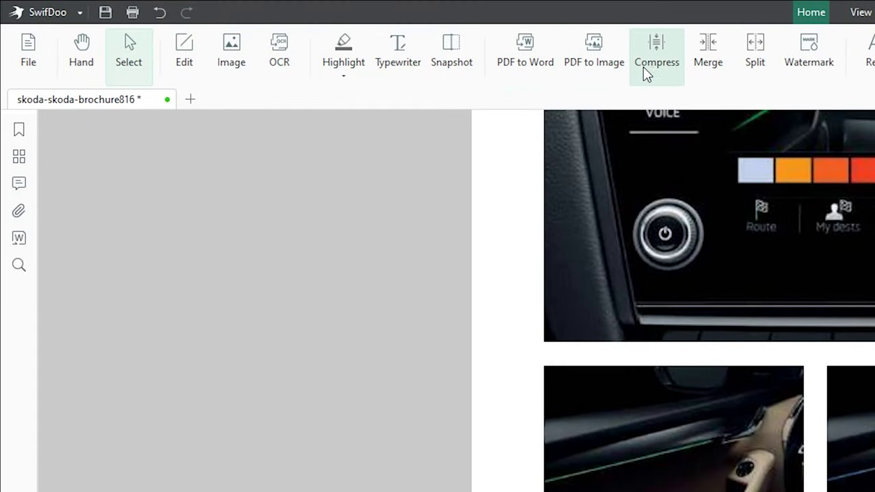
pyautogui.click(541, 72)
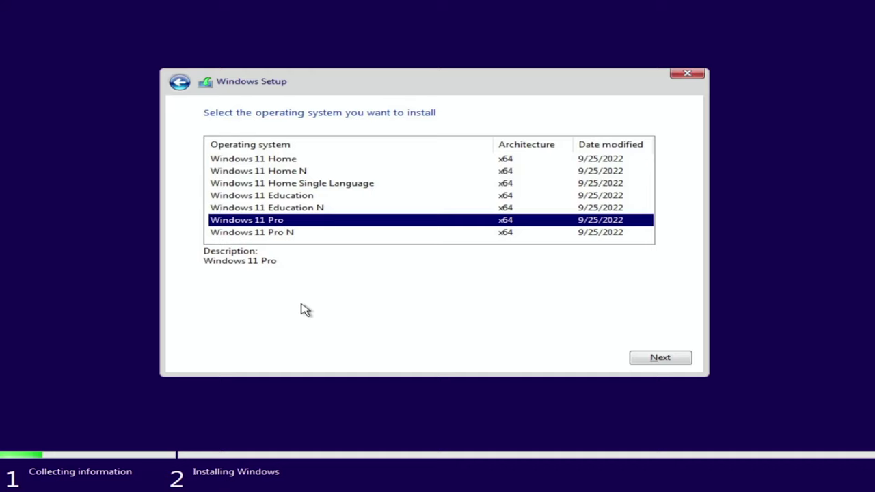
# Step: Run regedit from a Shift+F10 command prompt over the edition screen
pyautogui.hotkey('shift', 'F10')
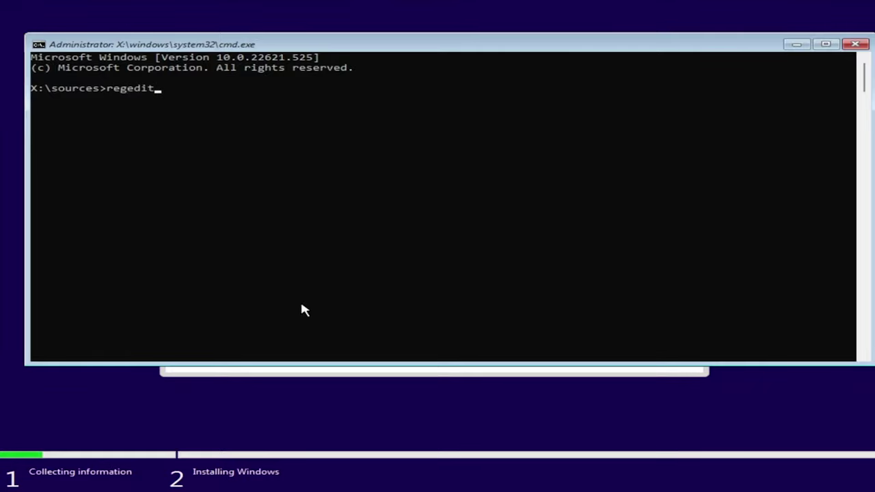
pyautogui.press('Return')
# Step: Create a new key named LabConfig under HKEY_LOCAL_MACHINE\SYSTEM\Setup
pyautogui.click(96, 137)
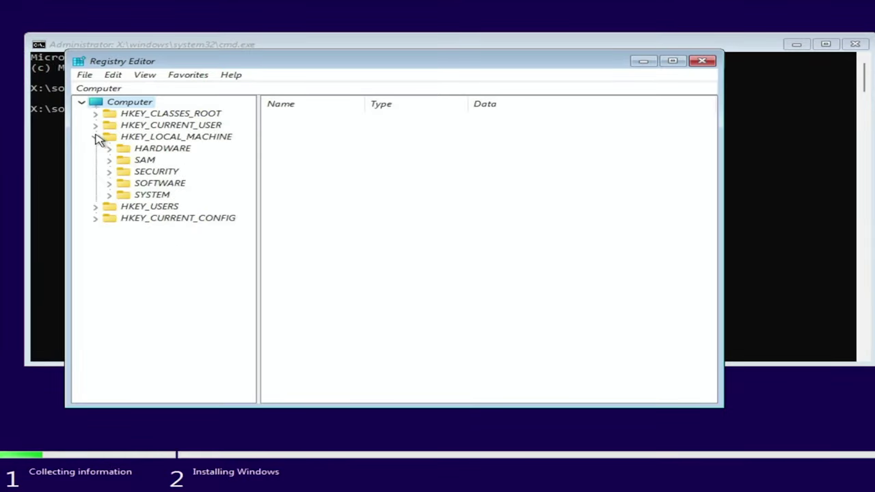
pyautogui.click(109, 195)
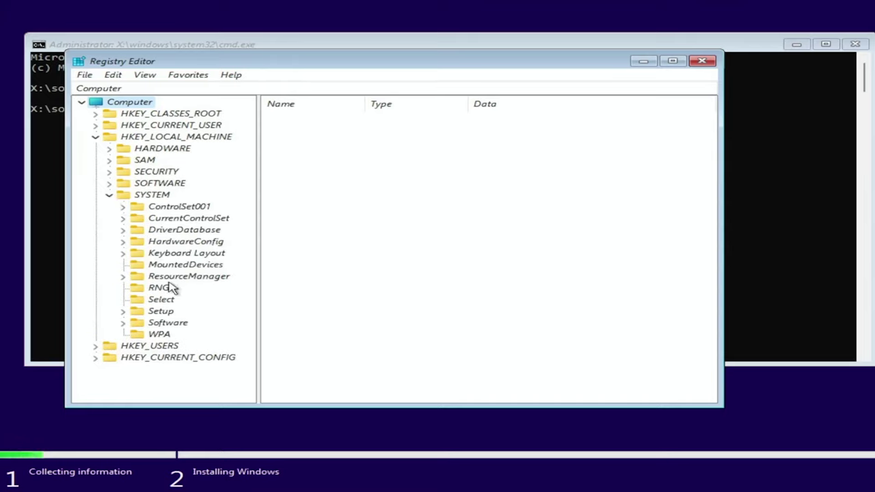
pyautogui.doubleClick(139, 315)
pyautogui.rightClick(162, 312)
pyautogui.moveTo(287, 338)
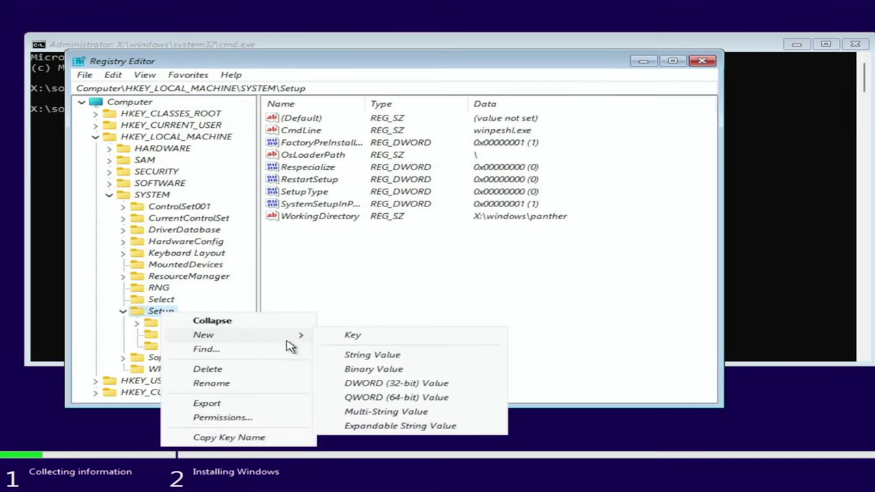
pyautogui.click(349, 337)
pyautogui.write('LabConfig')
pyautogui.press('Return')
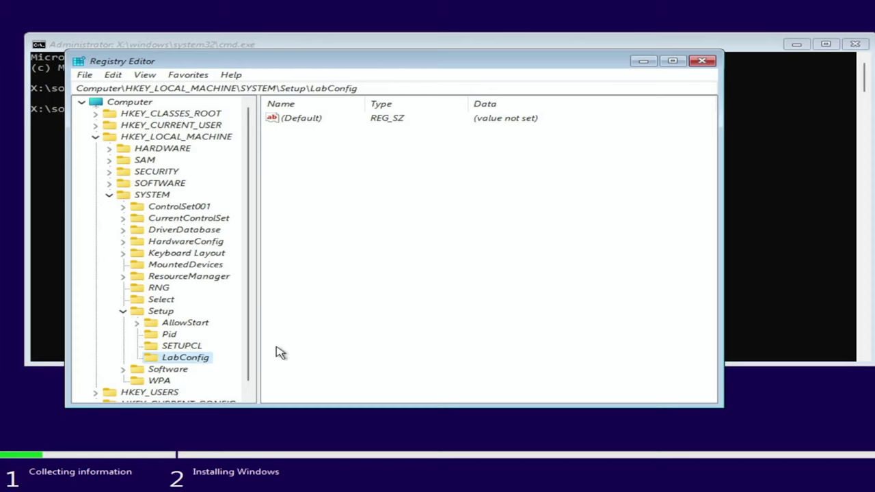
# Step: Add a DWORD (32-bit) value BypassTPMCheck to LabConfig with data 1
pyautogui.rightClick(197, 359)
pyautogui.moveTo(327, 382)
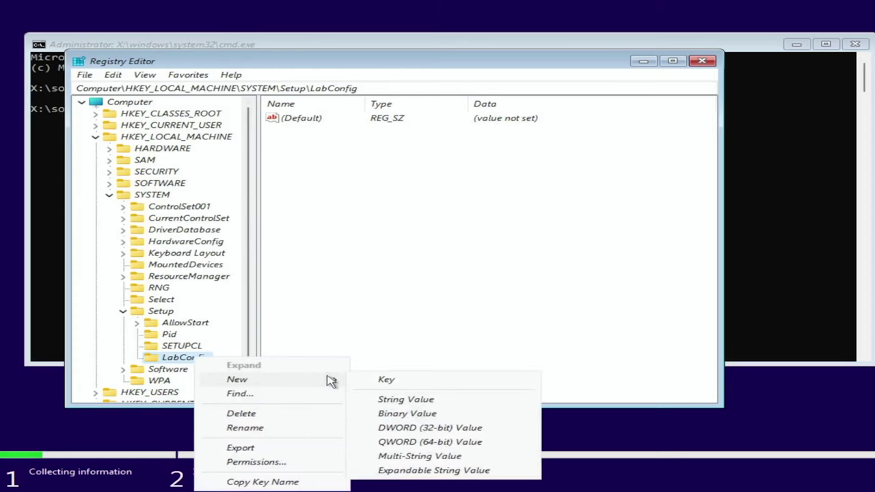
pyautogui.click(429, 426)
pyautogui.write('BypassTPM')
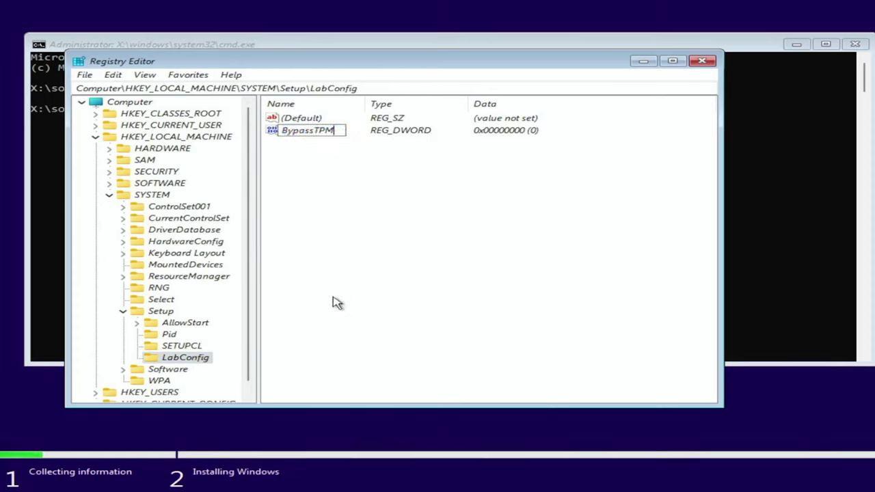
pyautogui.press('Return')
pyautogui.press('Return')
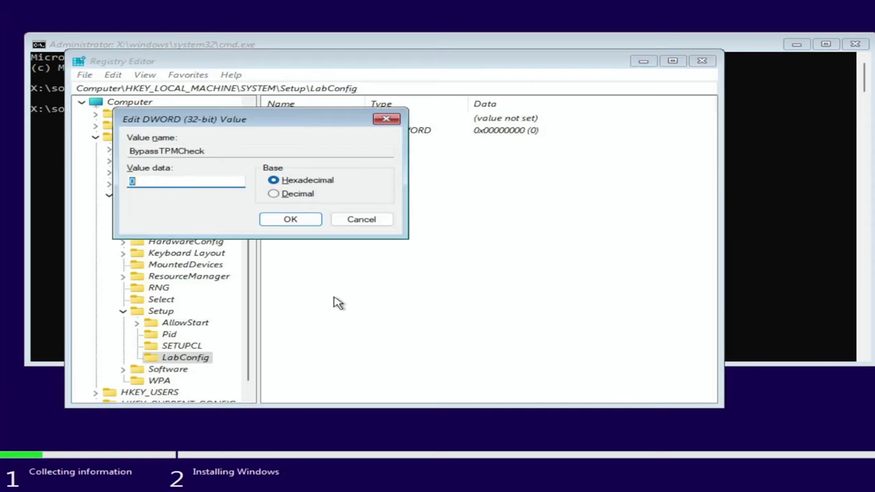
pyautogui.write('1')
pyautogui.press('Return')
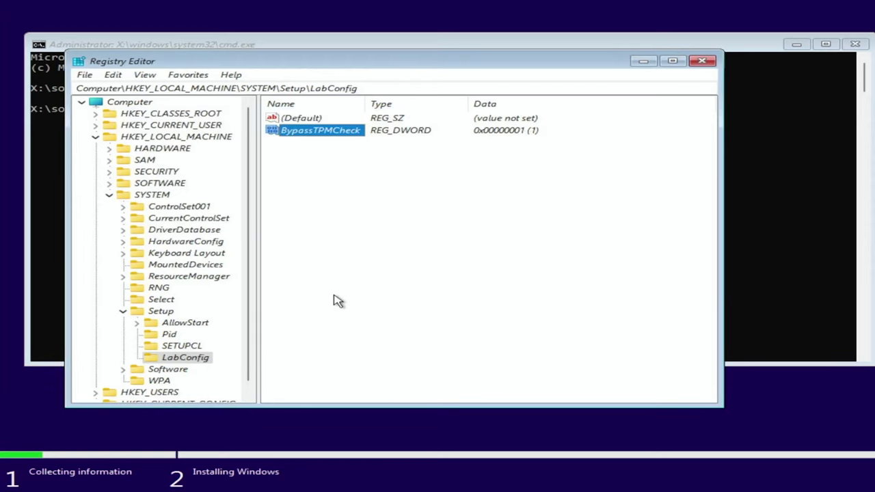
# Step: Add a DWORD (32-bit) value BypassSecureBoot to LabConfig with data 1
pyautogui.rightClick(195, 359)
pyautogui.moveTo(313, 386)
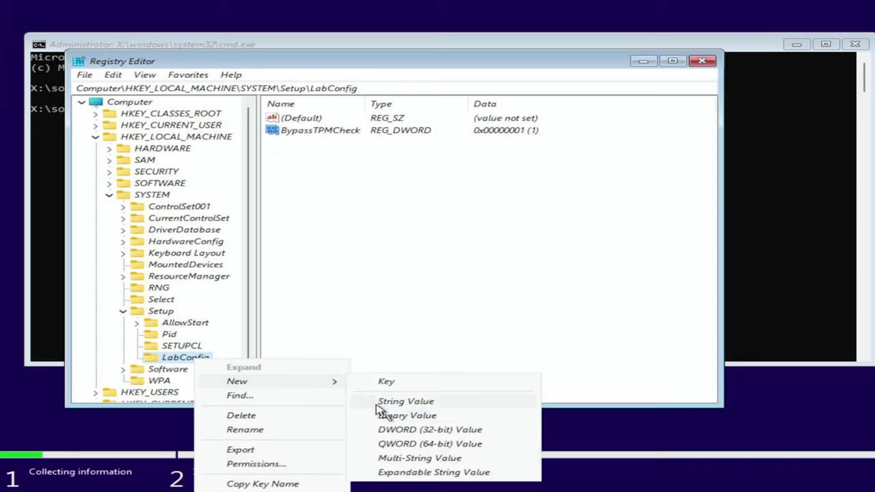
pyautogui.click(440, 430)
pyautogui.write('B')
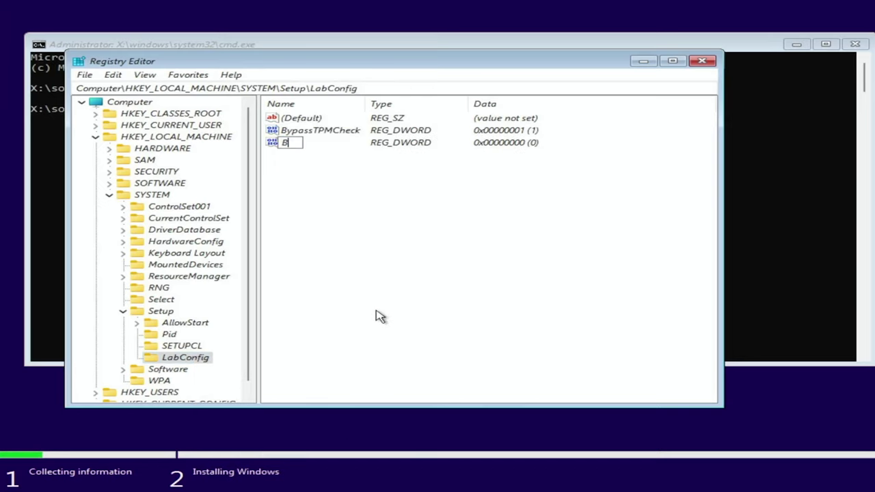
pyautogui.write('ypassSecureBoot')
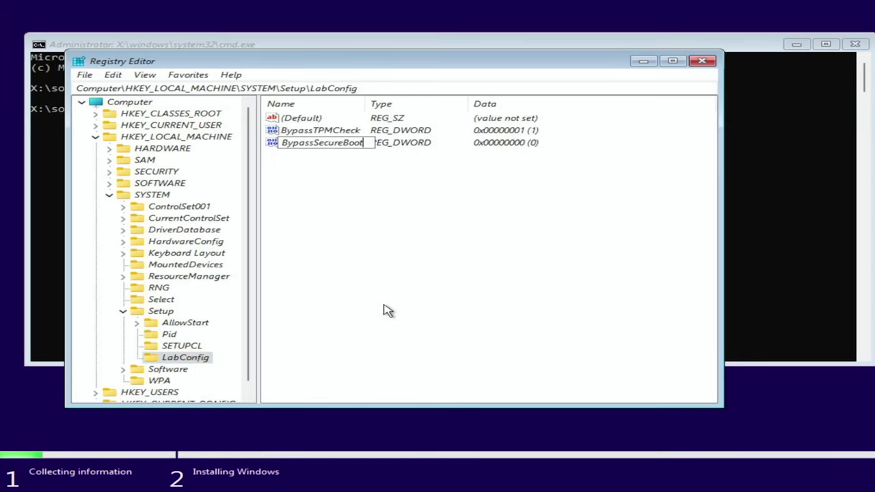
pyautogui.press('Return')
pyautogui.press('Return')
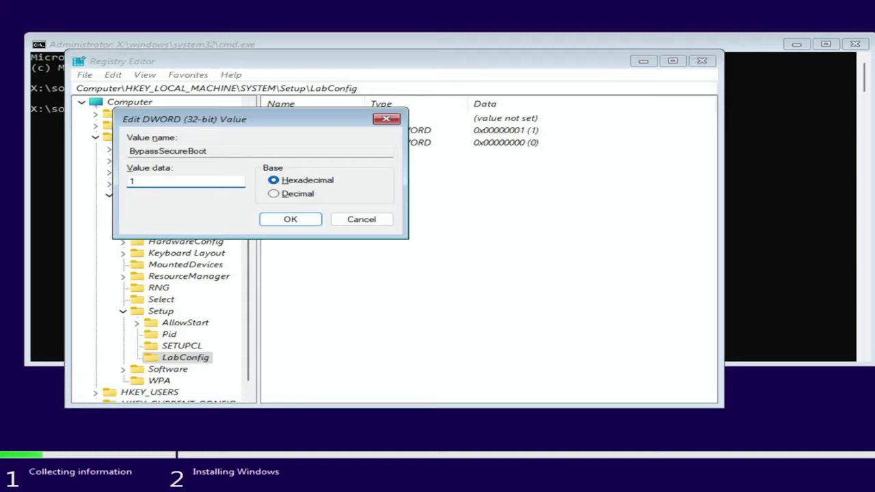
pyautogui.write('1')
pyautogui.press('Return')
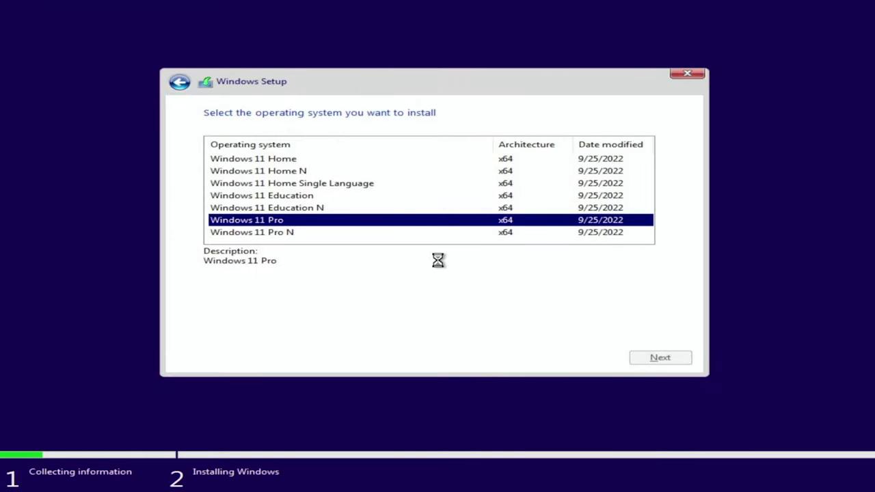
pyautogui.press('Return')
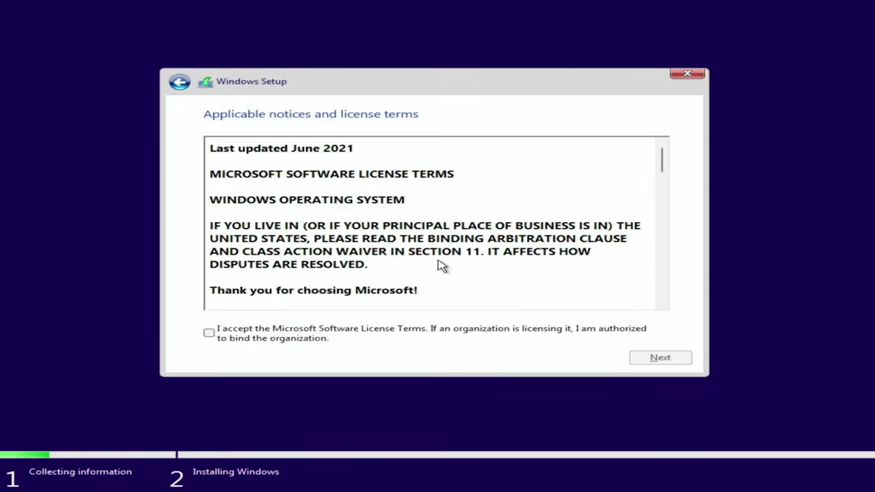
# Step: Accept the license terms, then view This PC's About page and highlight the processor model and speed
pyautogui.click(351, 332)
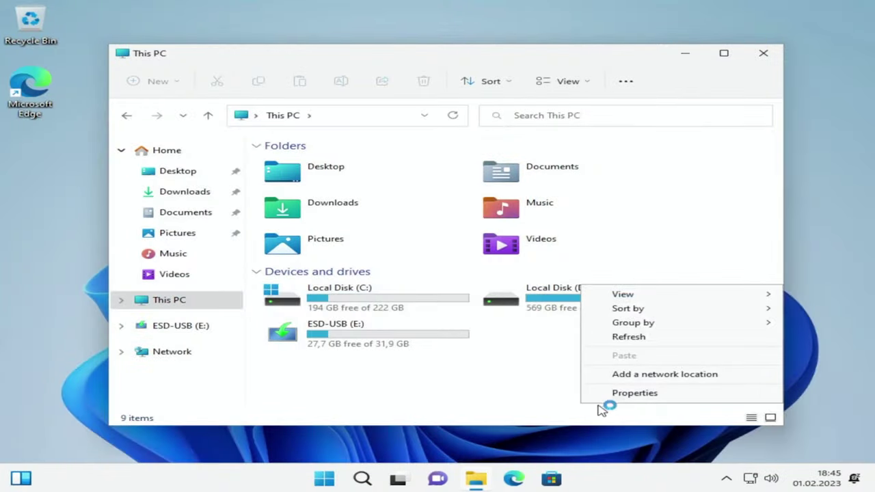
pyautogui.click(622, 394)
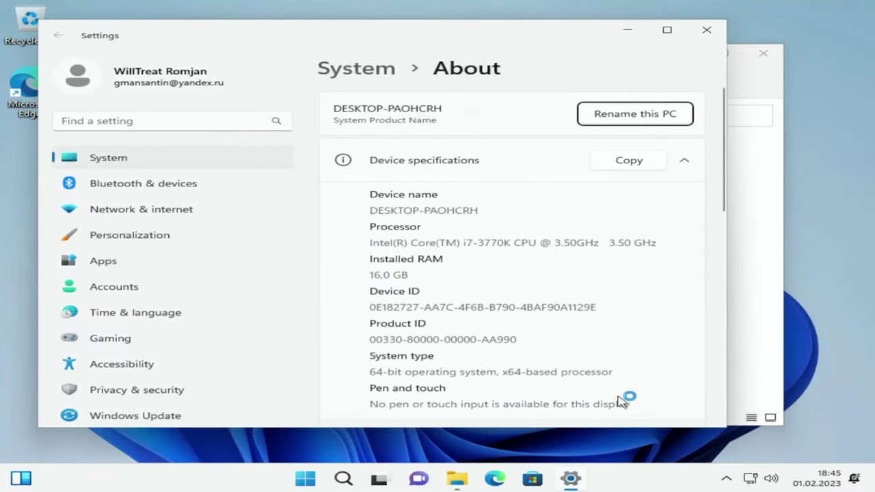
pyautogui.scroll(-1, 479, 260)
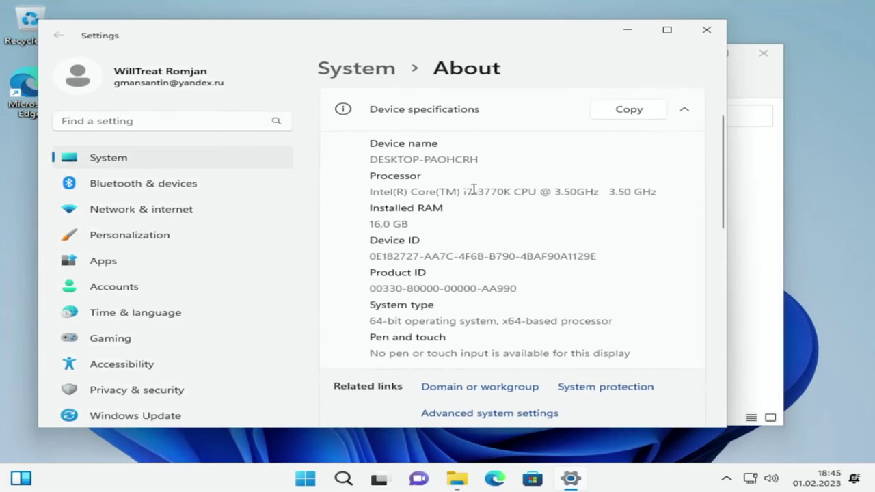
pyautogui.moveTo(464, 192); pyautogui.dragTo(684, 189)
pyautogui.click(651, 209)
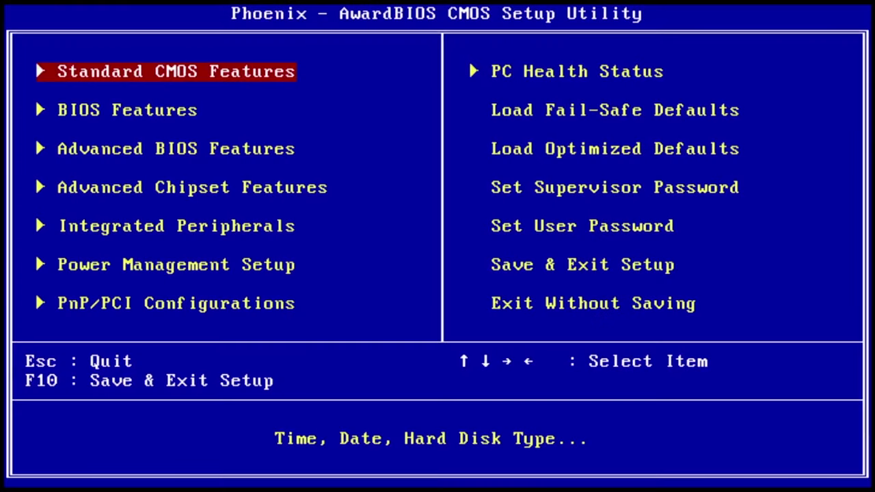
# Step: Confirm CDROM as first and Hard Disk as second boot device, then save and exit with F10
pyautogui.press('Return')
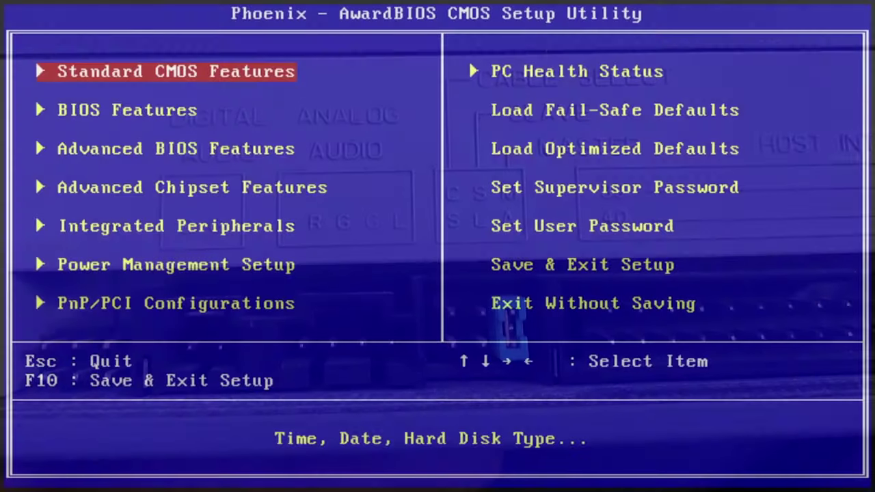
pyautogui.press('Down')
pyautogui.press('Return')
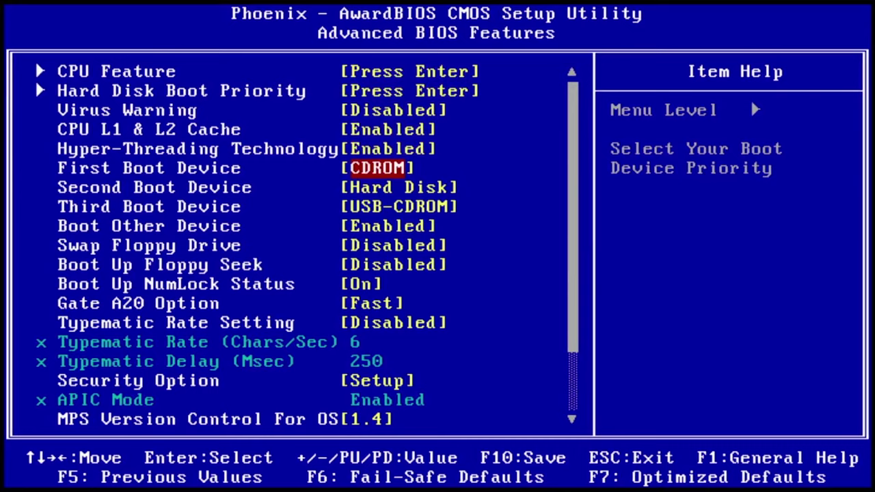
pyautogui.press('Down')
pyautogui.press('F10')
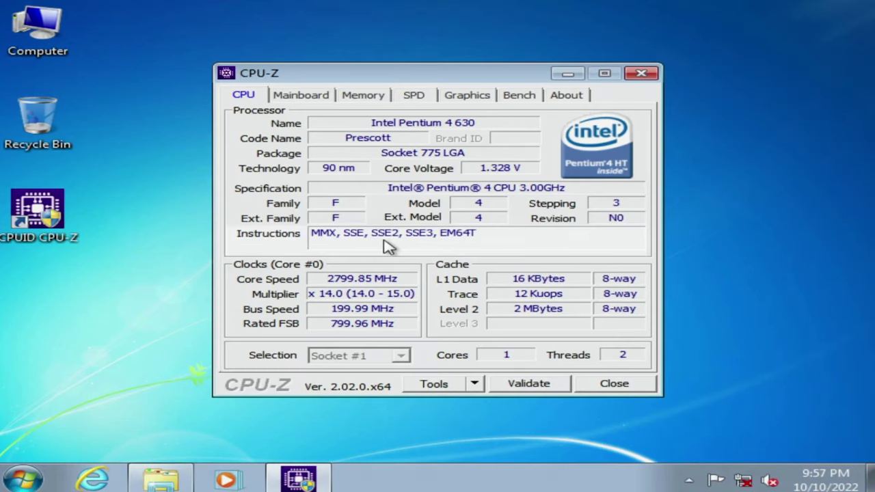
pyautogui.click(386, 247)
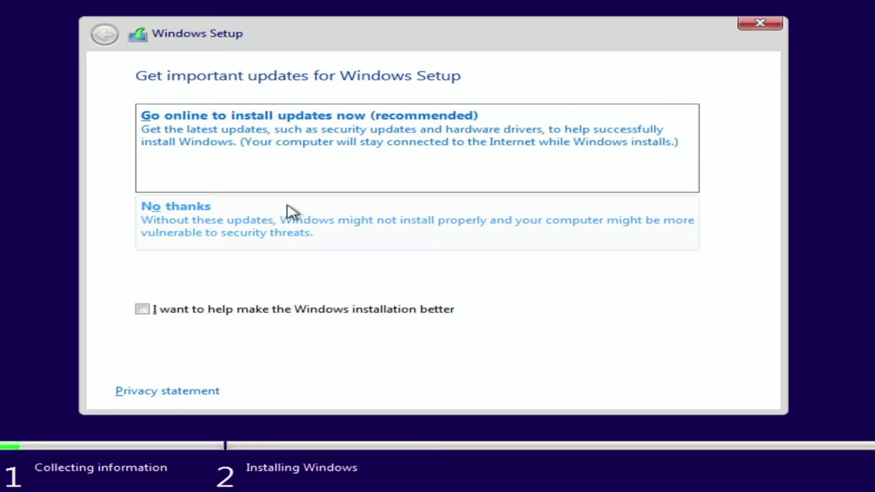
# Step: Skip setup updates, select Windows 11 Pro, and choose the Custom: Install Windows only option
pyautogui.click(210, 228)
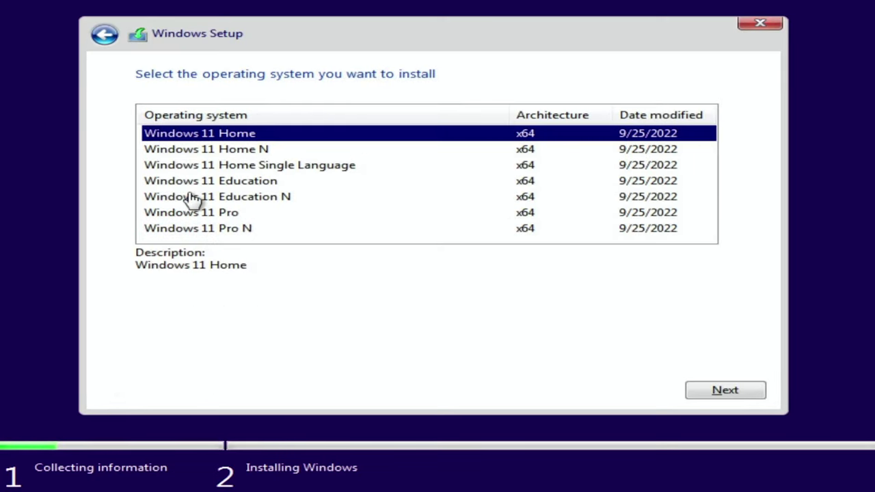
pyautogui.click(250, 212)
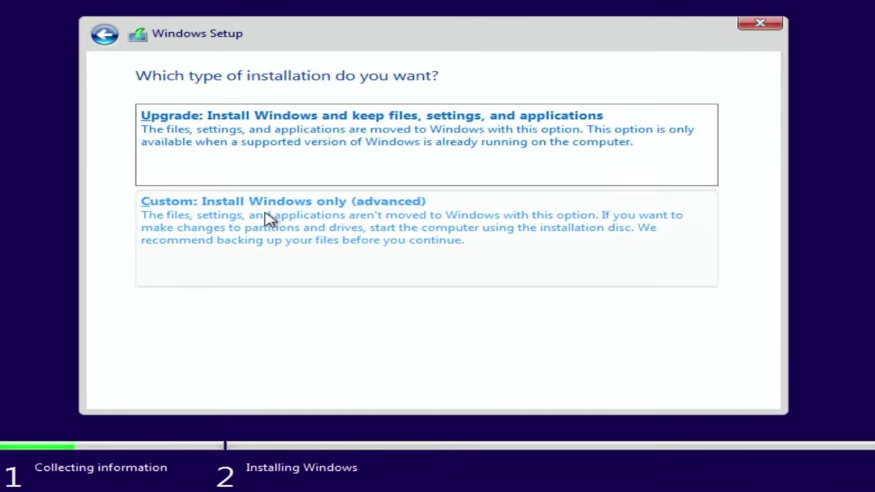
pyautogui.click(270, 219)
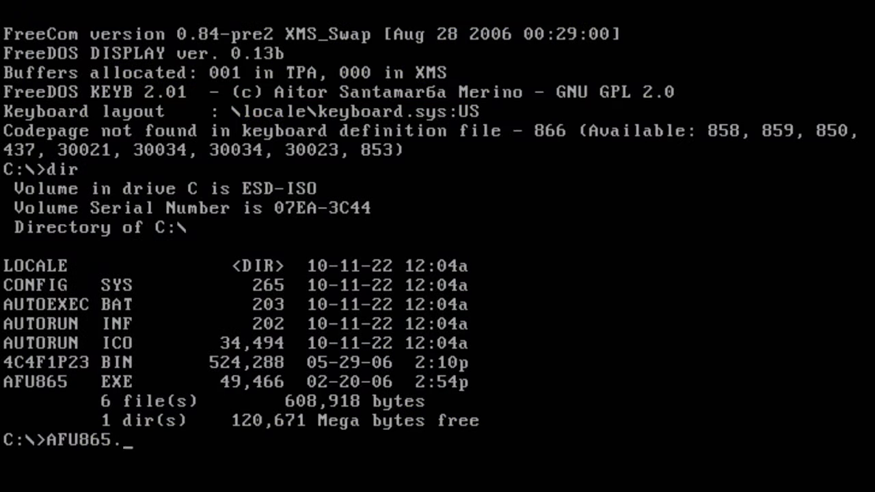
# Step: Run AFU865.exe, back up the BIOS as backup.bin, flash 4C4F1P23.bin, then restart
pyautogui.write('exe')
pyautogui.press('Return')
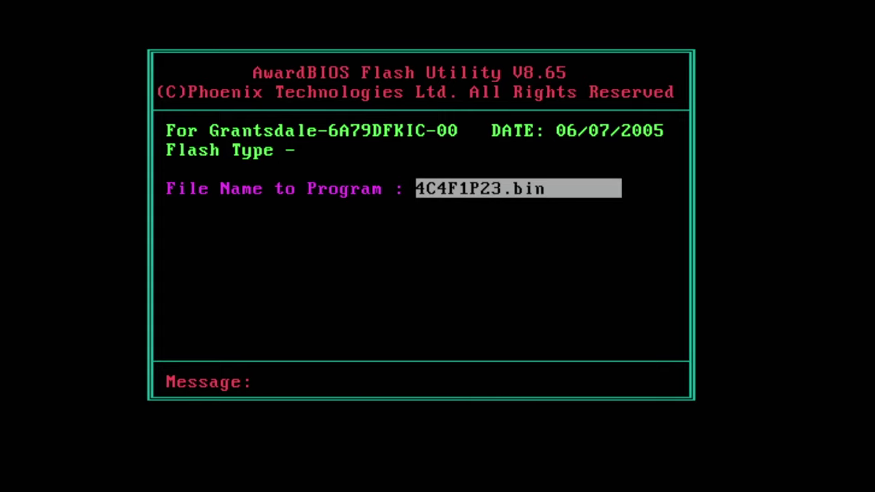
pyautogui.press('Return')
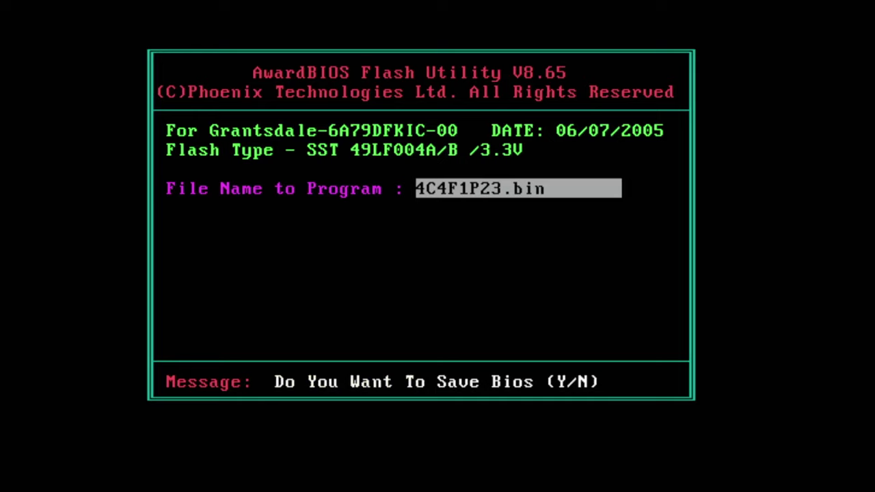
pyautogui.write('ybackup')
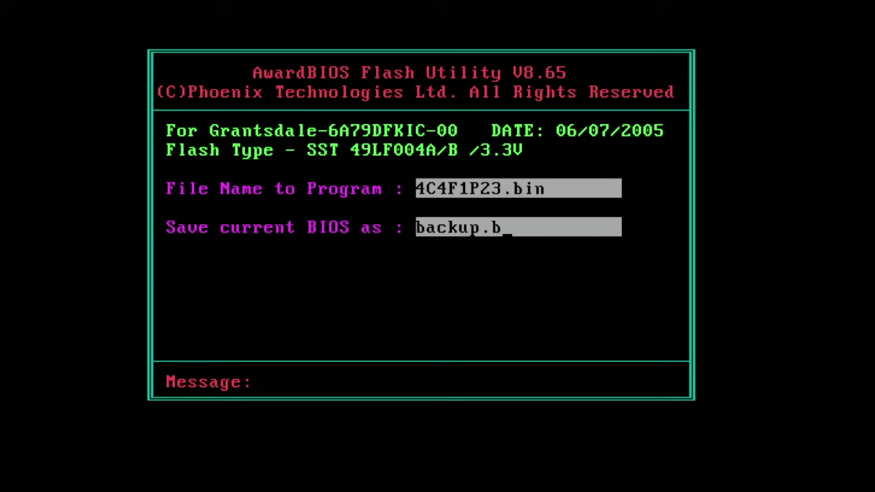
pyautogui.write('.bin')
pyautogui.press('Return')
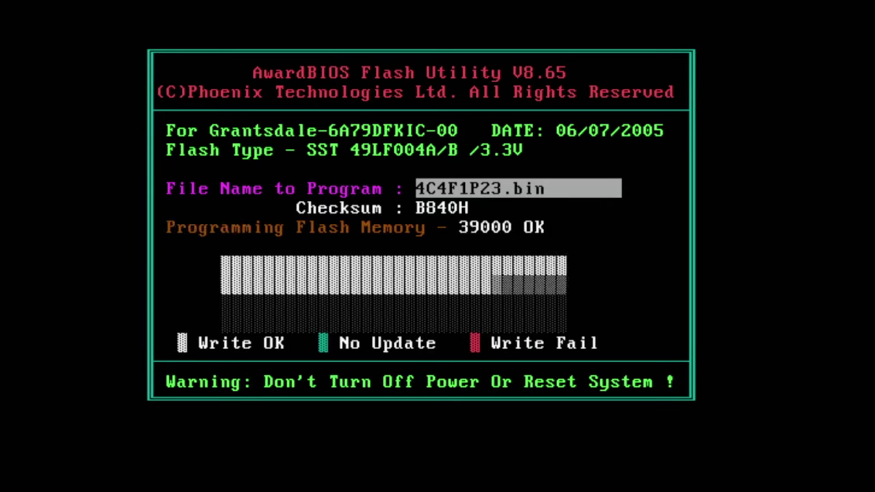
pyautogui.press('F1')
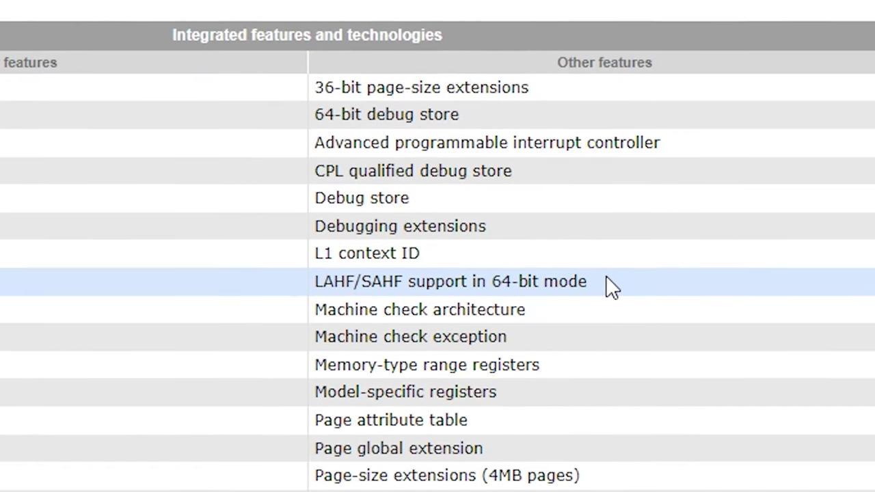
# Step: Select the 'LAHF/SAHF support in 64-bit mode' row in the processor features table
pyautogui.moveTo(606, 281); pyautogui.dragTo(309, 288)
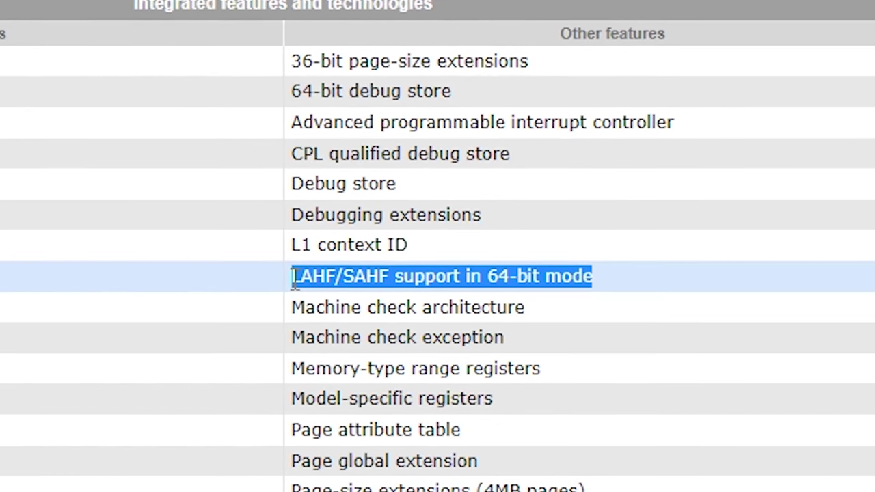
pyautogui.click(602, 277)
pyautogui.moveTo(604, 277); pyautogui.dragTo(290, 288)
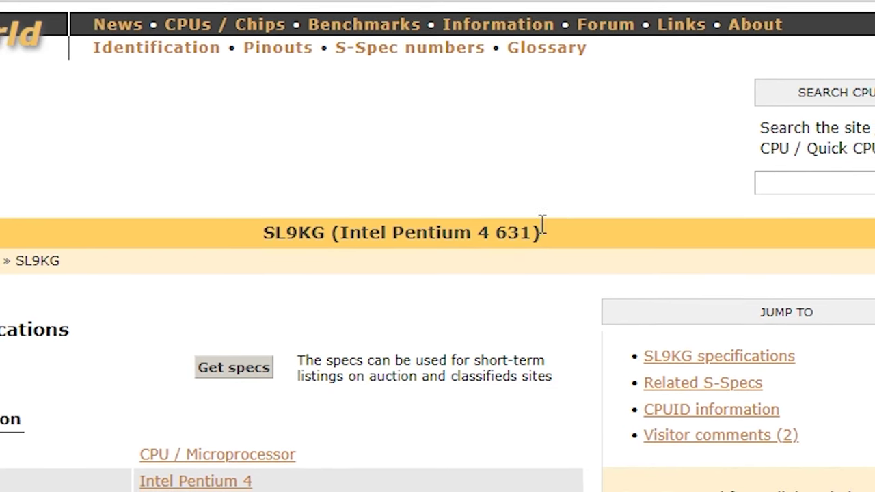
pyautogui.moveTo(496, 232); pyautogui.dragTo(531, 243)
pyautogui.click(529, 233)
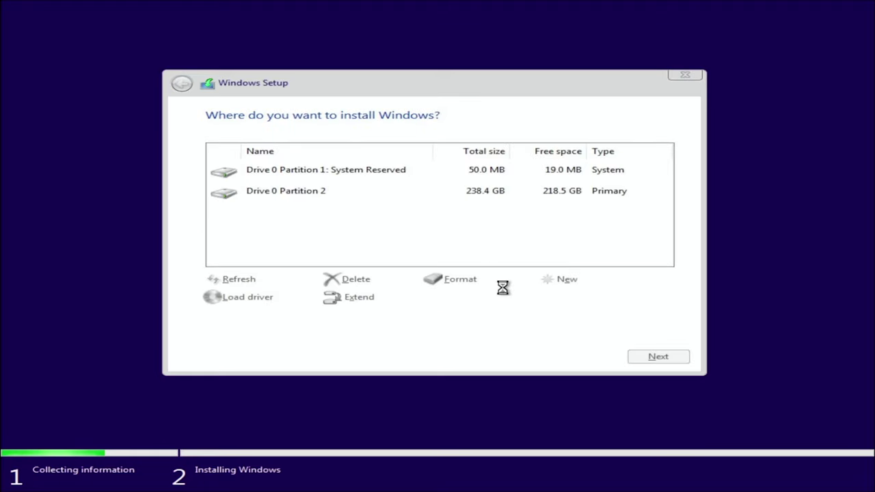
# Step: Choose the custom Windows-only install and delete Partition 2, confirming the data-loss warning
pyautogui.click(408, 194)
pyautogui.click(355, 280)
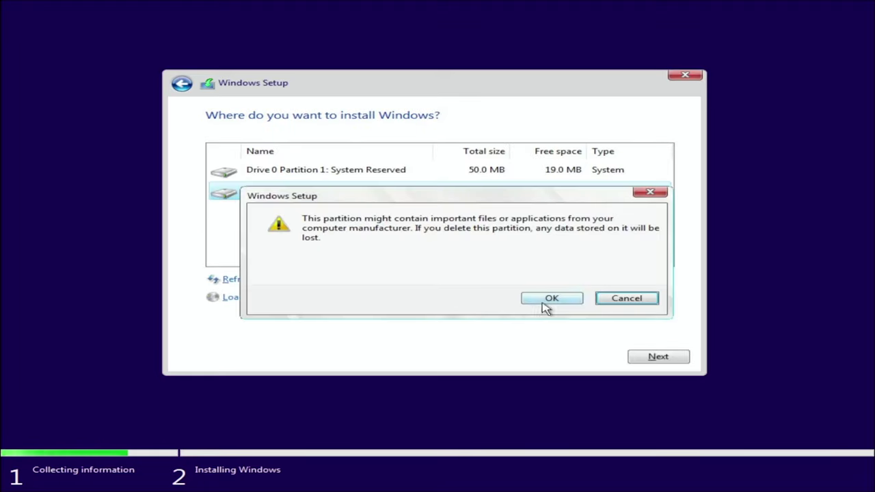
pyautogui.click(547, 301)
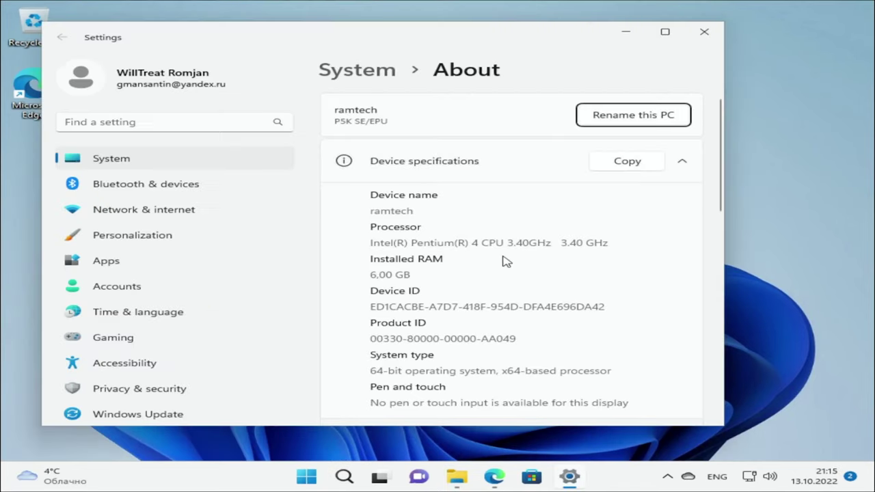
# Step: Highlight 'Pentium 4' and '3.40GHz' in the About page's Processor line
pyautogui.moveTo(455, 244); pyautogui.dragTo(489, 247)
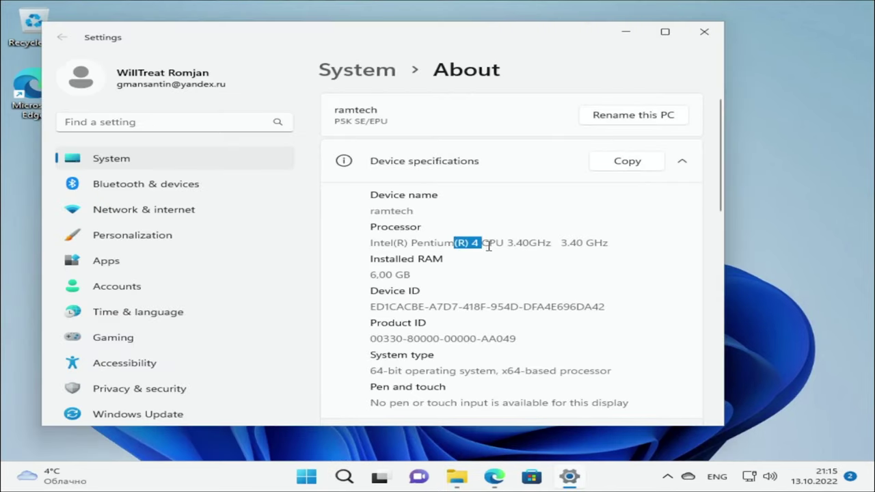
pyautogui.moveTo(549, 244); pyautogui.dragTo(507, 244)
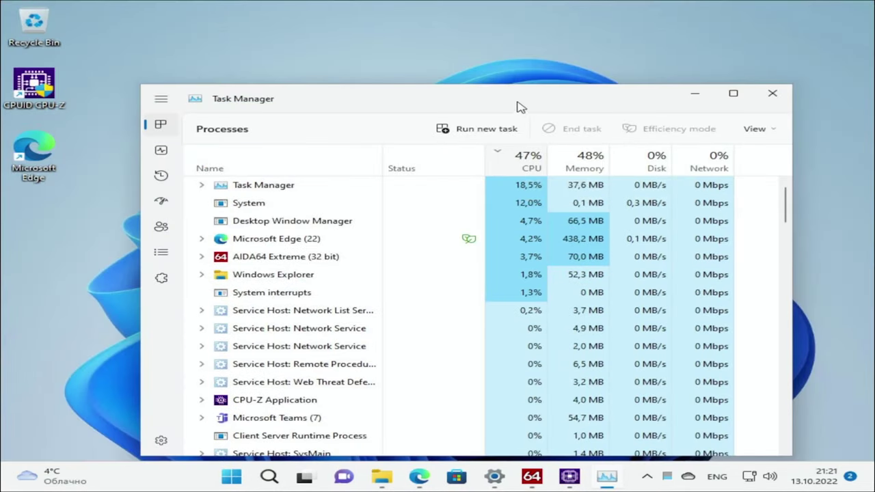
# Step: Move the Task Manager window up and to the left on the desktop
pyautogui.moveTo(509, 99); pyautogui.dragTo(449, 66)
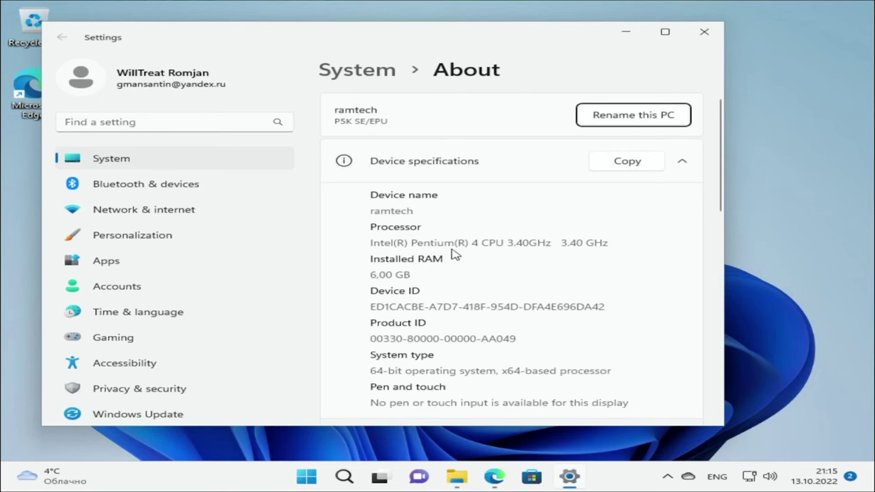
# Step: Highlight the 3.40GHz clock speed in the About page's Processor line
pyautogui.moveTo(454, 245); pyautogui.dragTo(508, 245)
pyautogui.moveTo(506, 242); pyautogui.dragTo(551, 242)
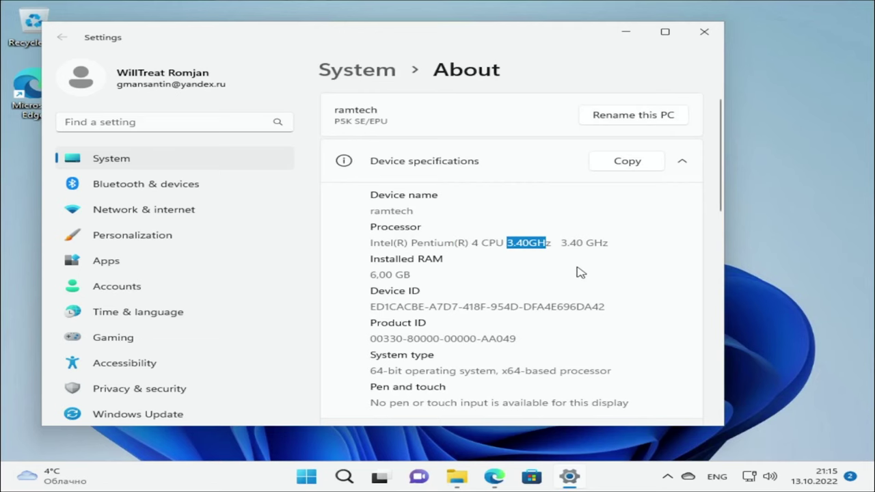